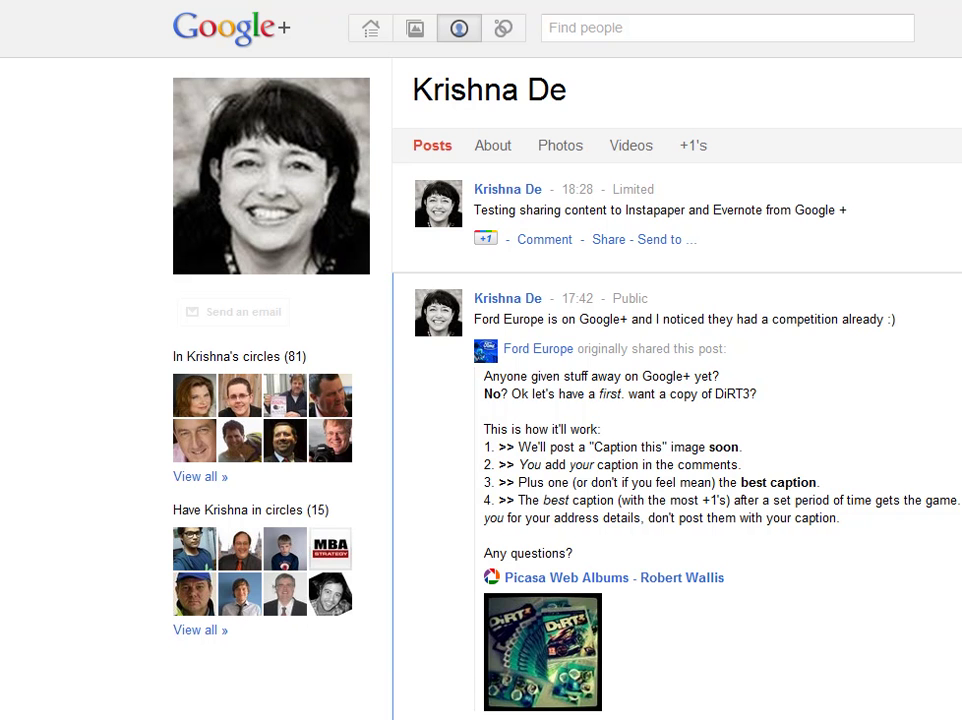
# - Examine the post options offered for the limited test post and for the public Ford Europe post
pyautogui.click(955, 298)
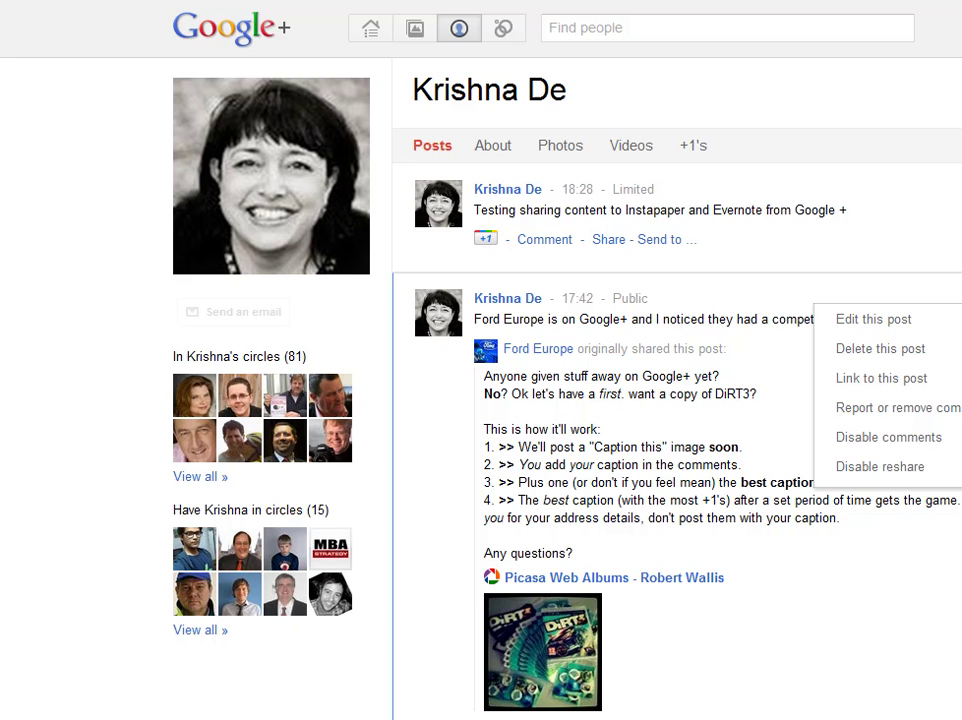
pyautogui.click(950, 190)
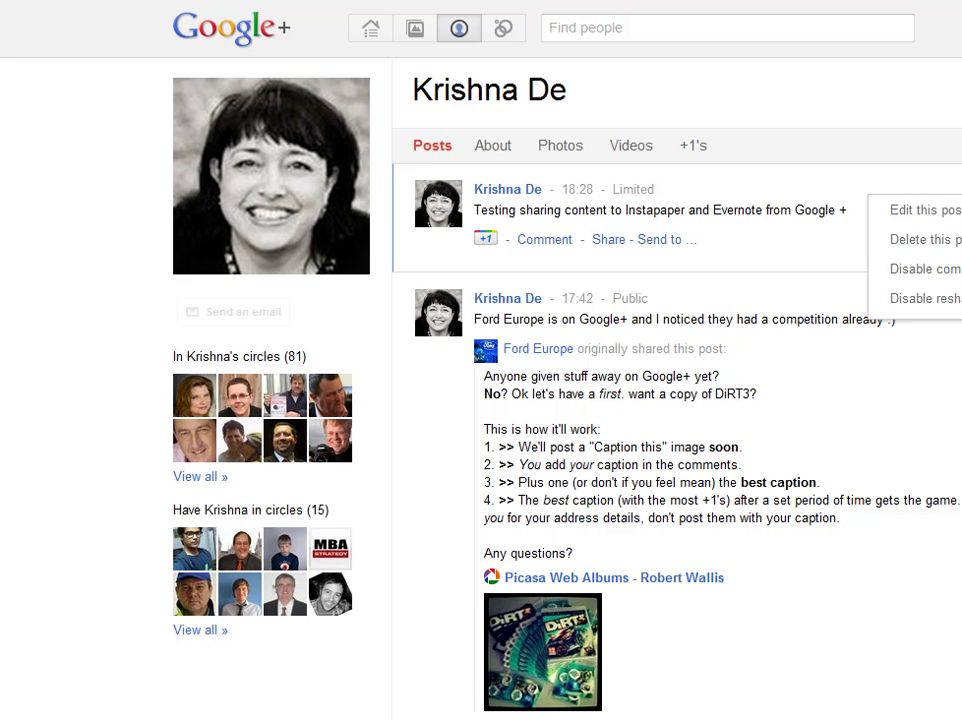
pyautogui.press('Escape')
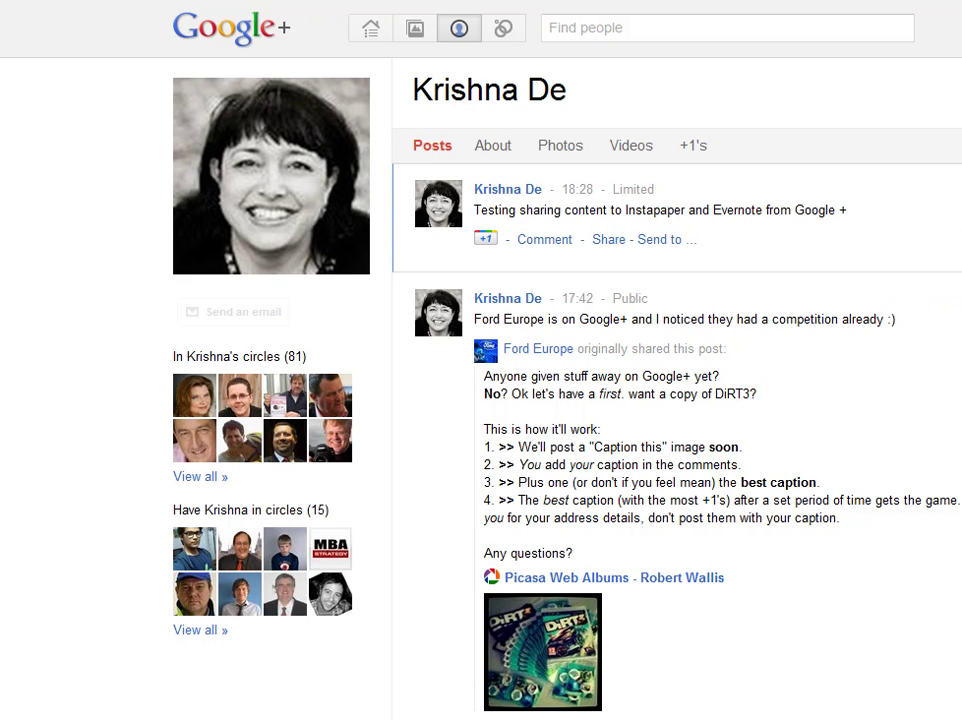
pyautogui.click(950, 298)
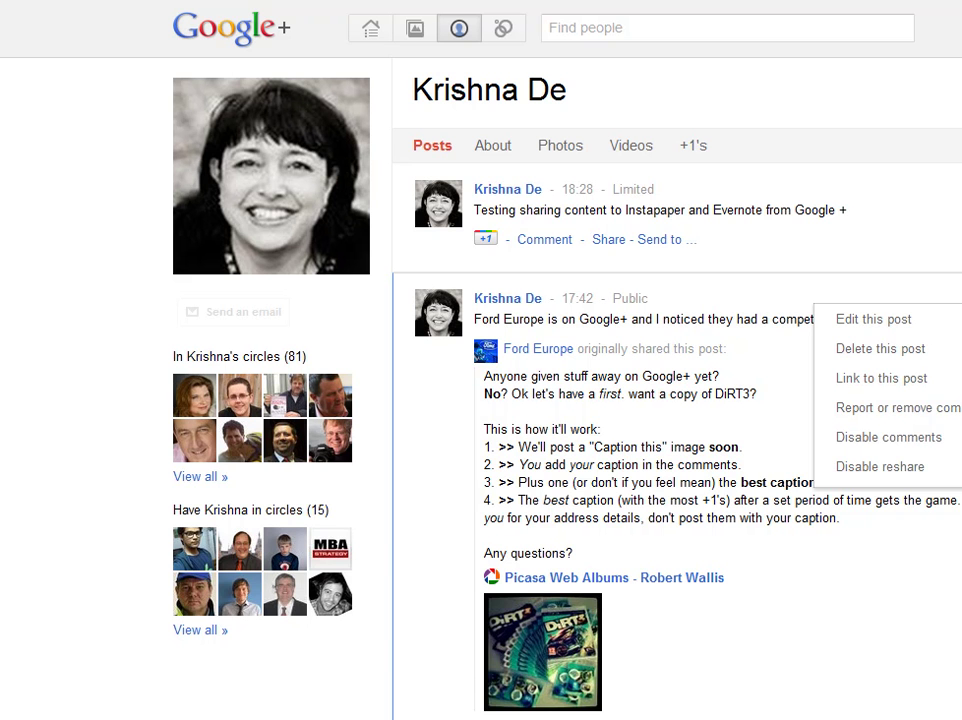
pyautogui.press('Escape')
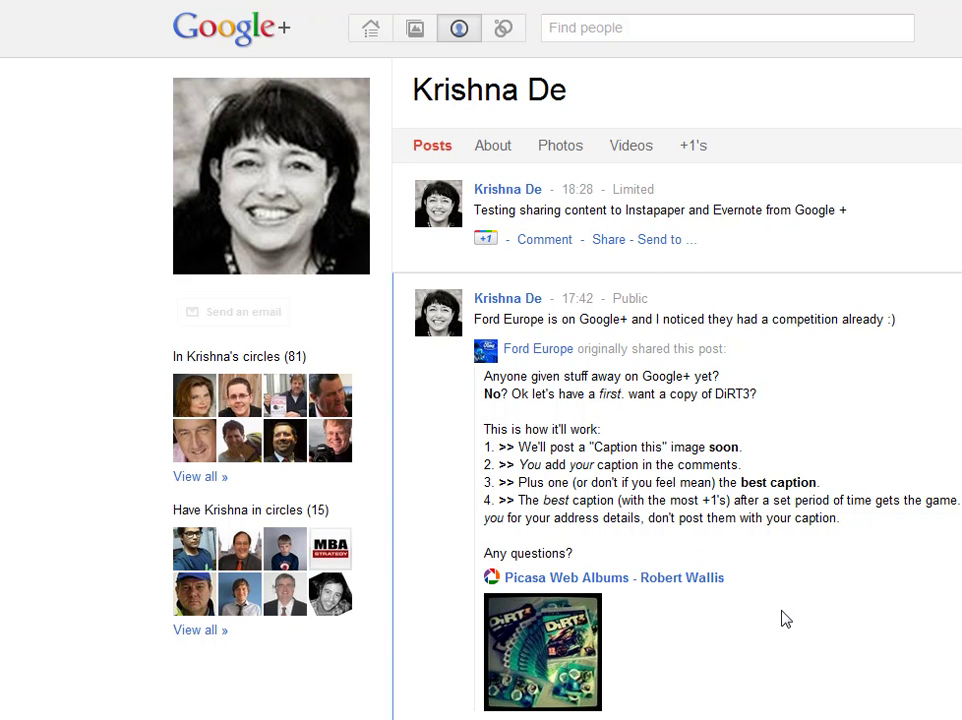
# - Check the Send to options beneath the public Ford Europe post
pyautogui.scroll(-3, 784, 618)
pyautogui.scroll(-2, 480, 360)
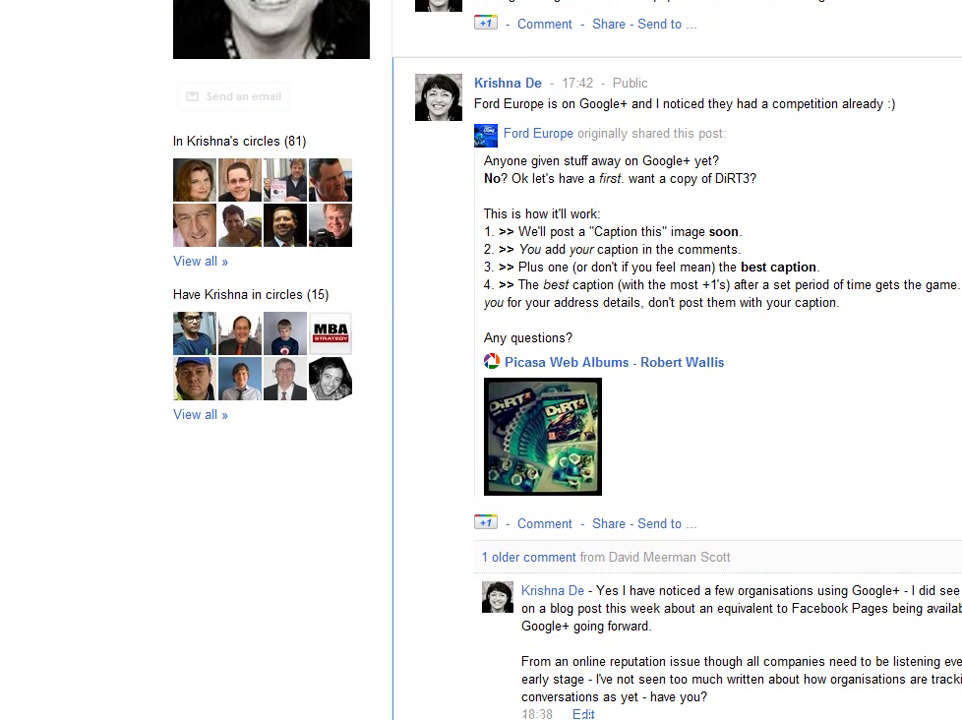
pyautogui.click(658, 525)
pyautogui.scroll(5, 480, 360)
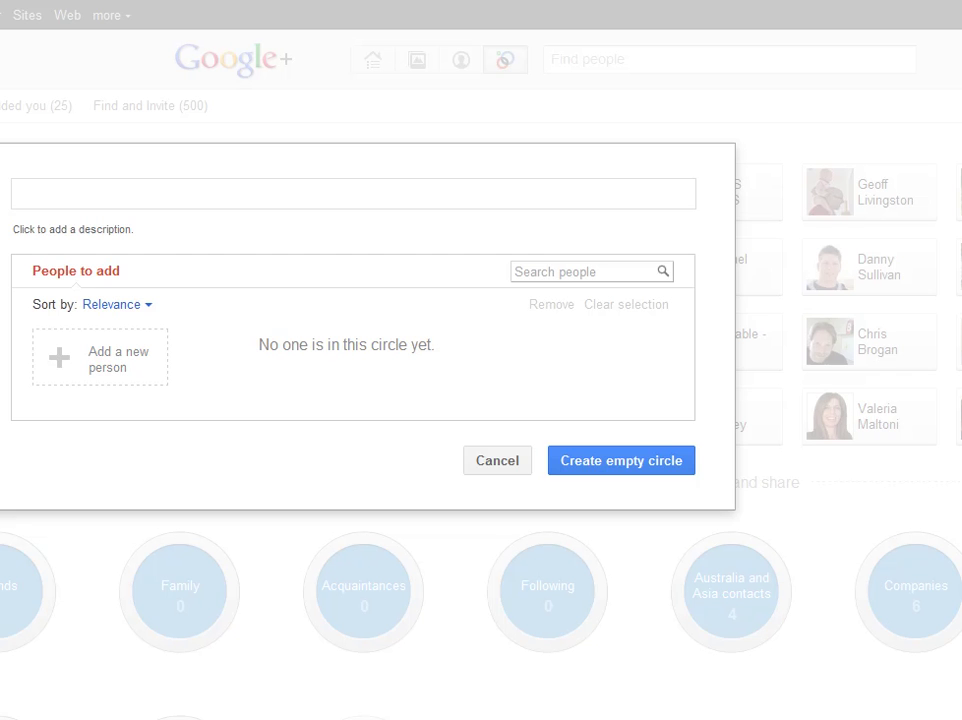
# - Name the new circle Posterous
pyautogui.click(55, 193)
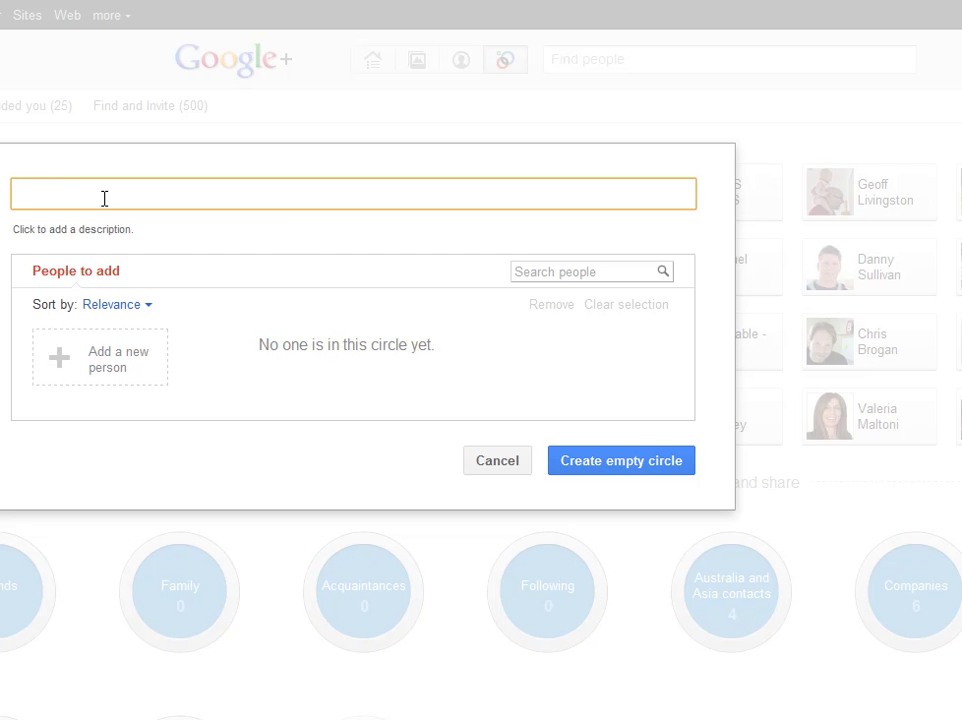
pyautogui.write('P')
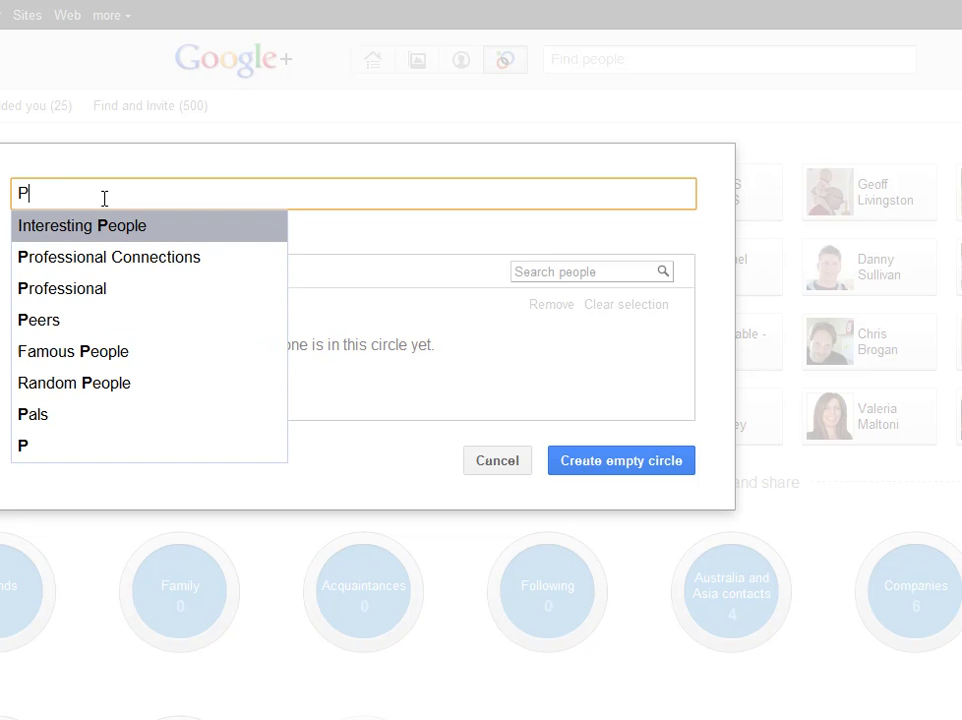
pyautogui.write('oster')
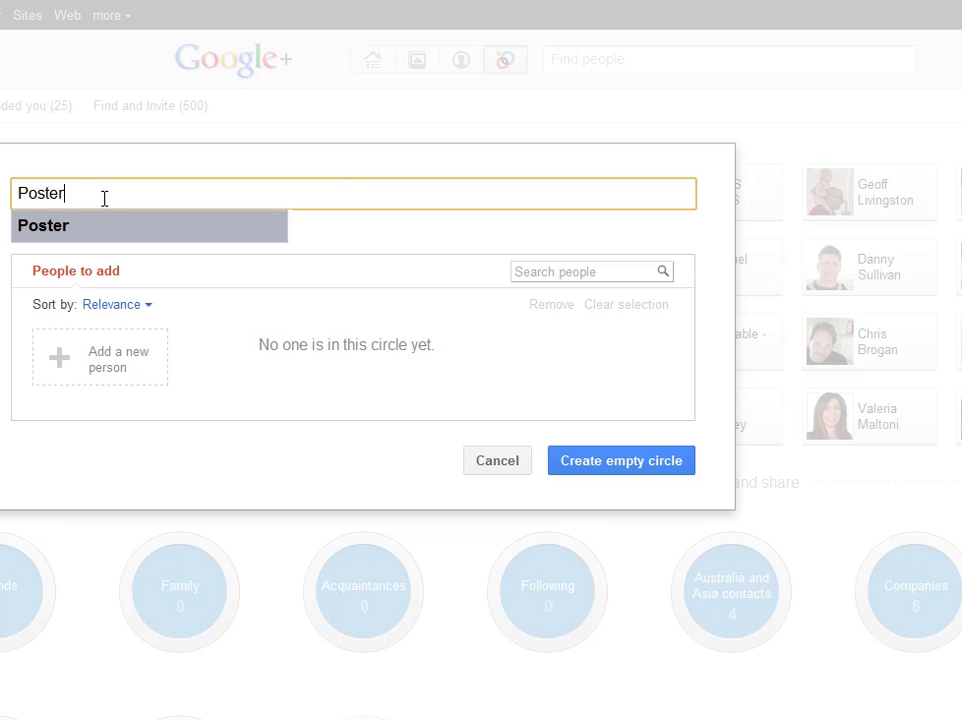
pyautogui.write('ous')
pyautogui.click(320, 195)
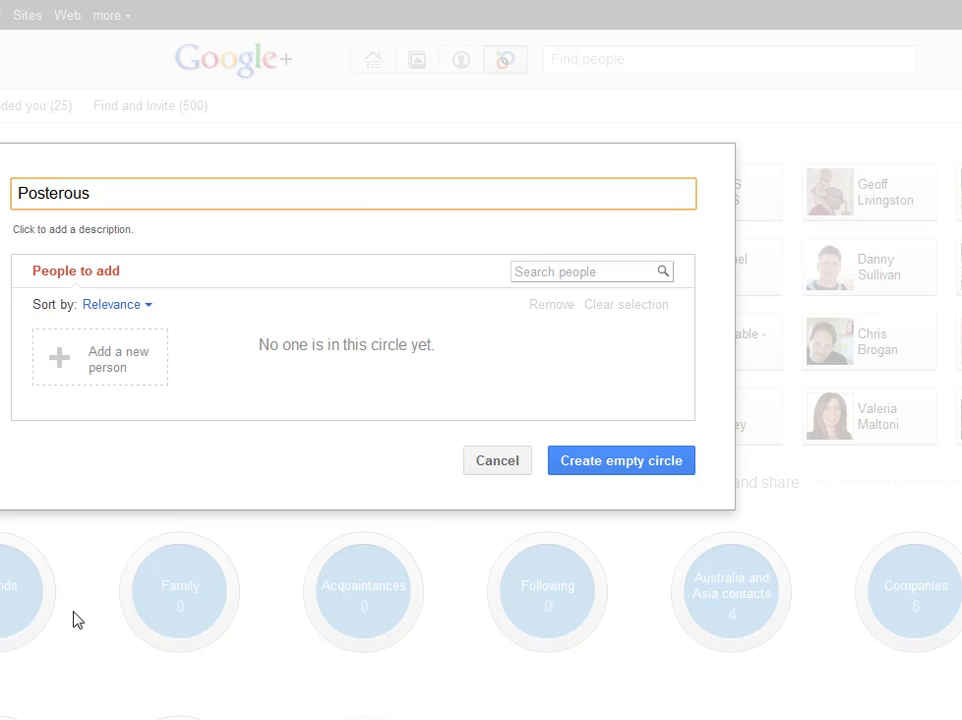
# - Add a new contact named Posterous by entering its posting e-mail address, and create the circle with that contact
pyautogui.click(62, 356)
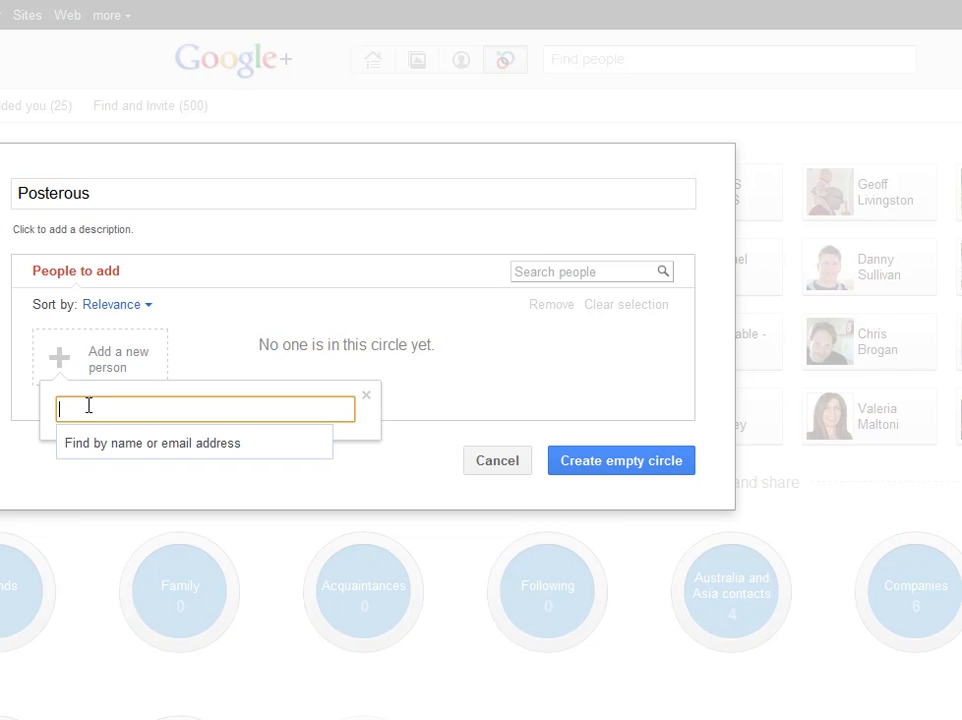
pyautogui.write('xxxx')
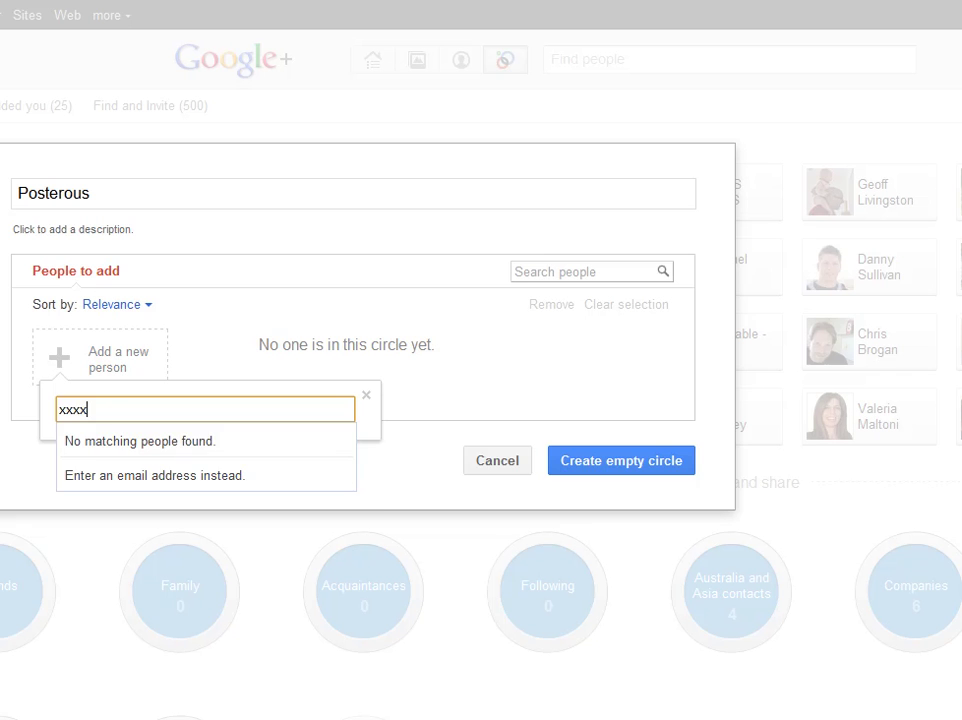
pyautogui.press('Return')
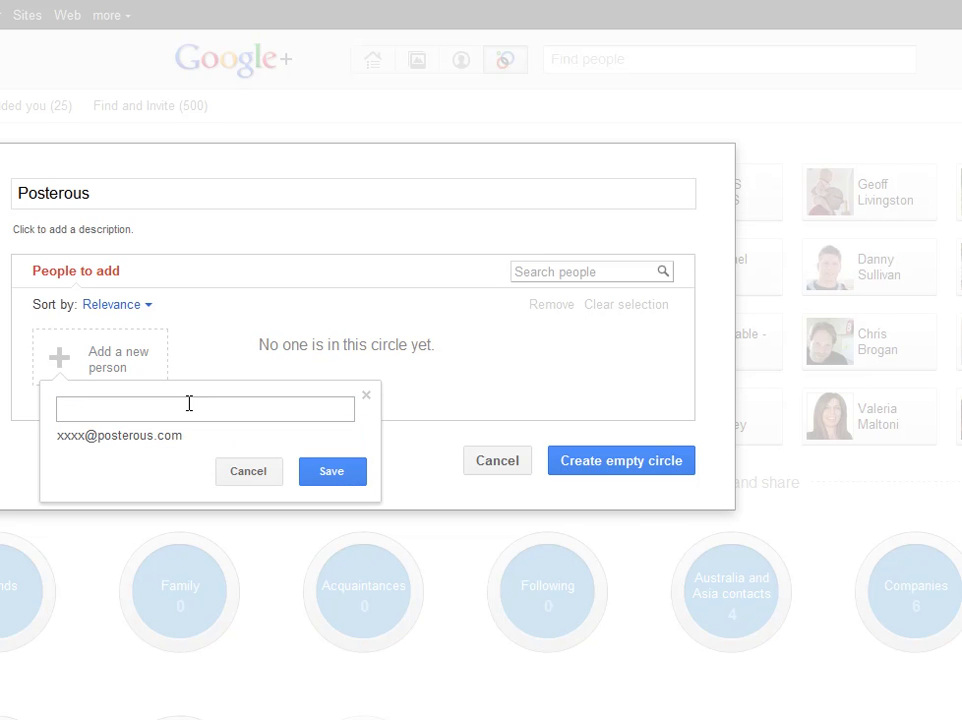
pyautogui.click(100, 409)
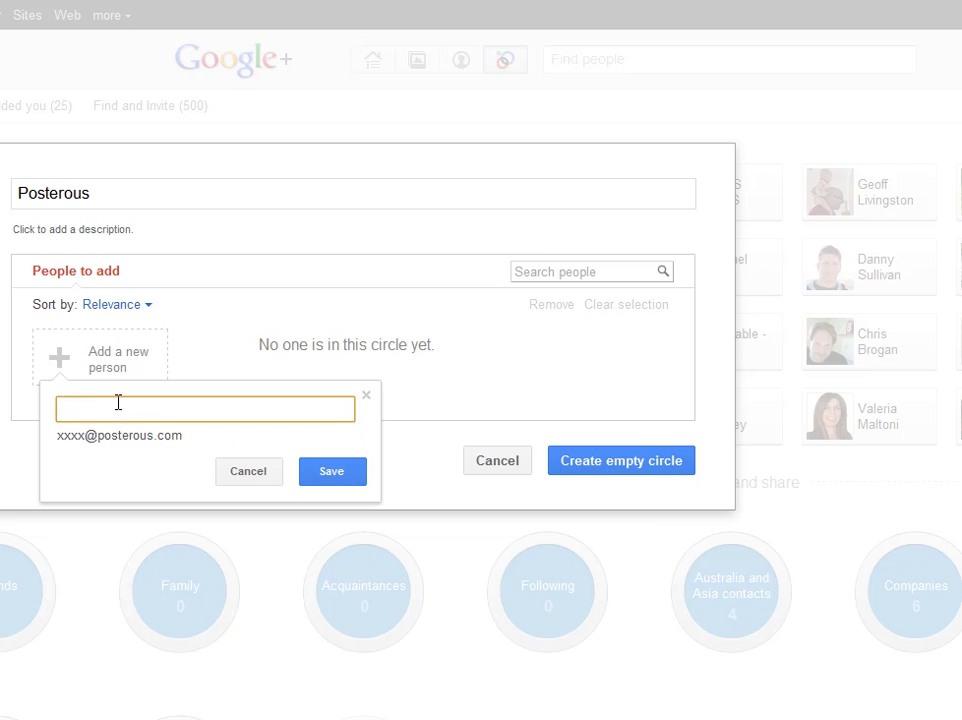
pyautogui.write('Posterous')
pyautogui.click(334, 472)
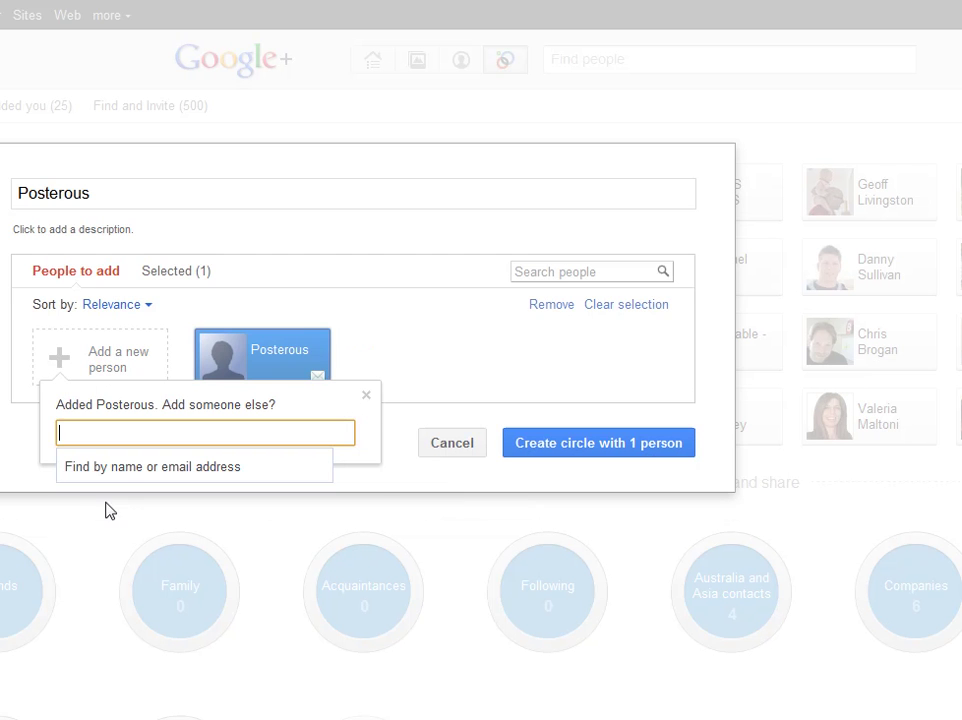
pyautogui.click(419, 352)
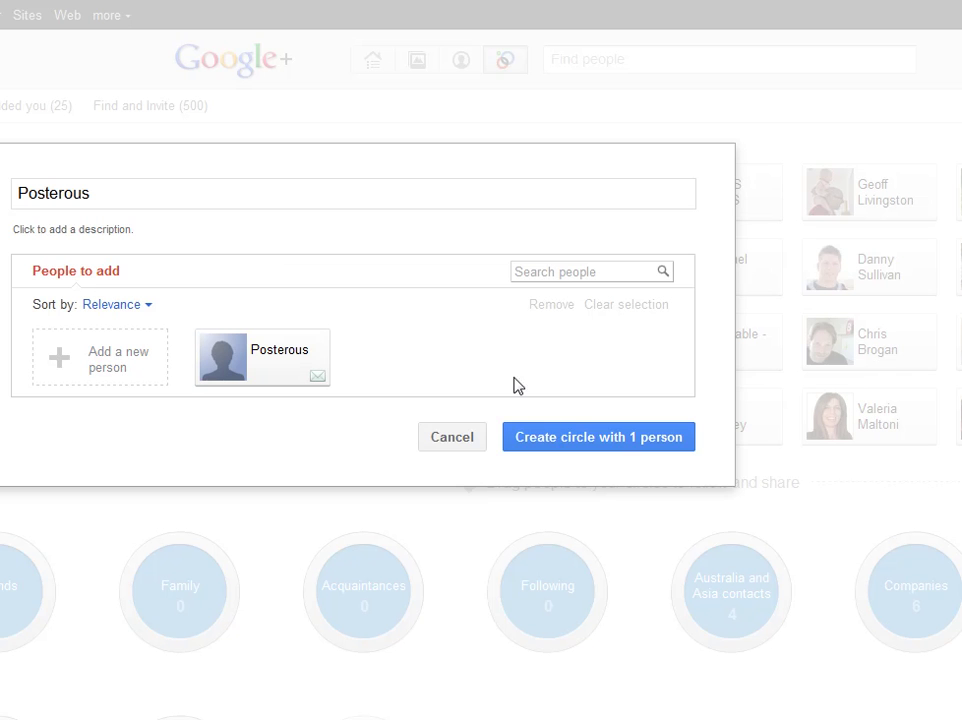
pyautogui.click(560, 440)
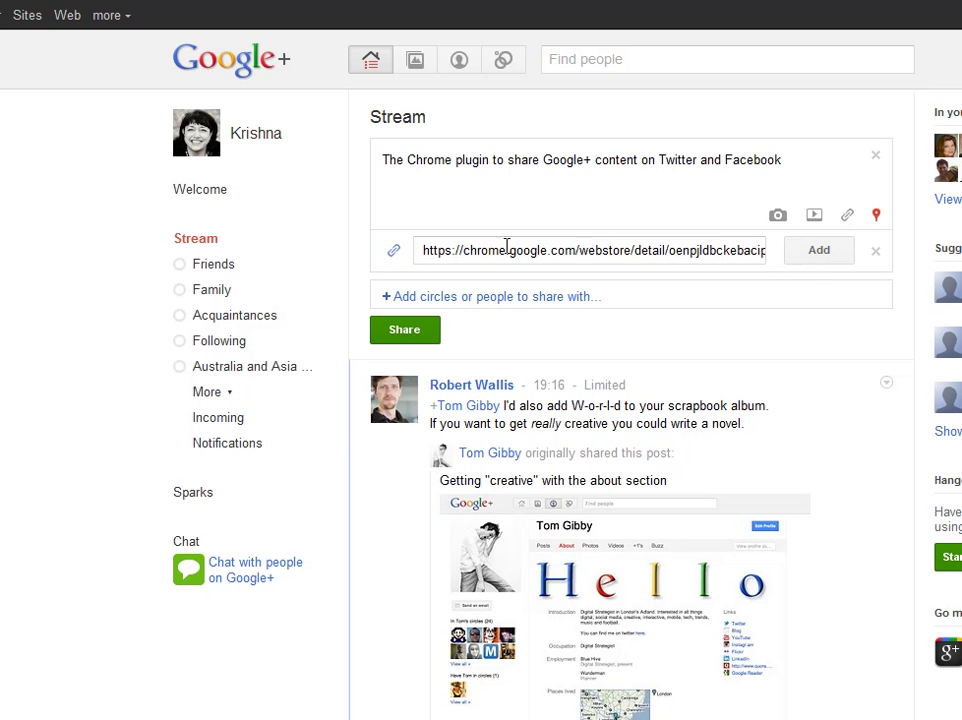
# - Attach the entered Chrome Web Store link to the stream post and remove the link's description
pyautogui.click(815, 254)
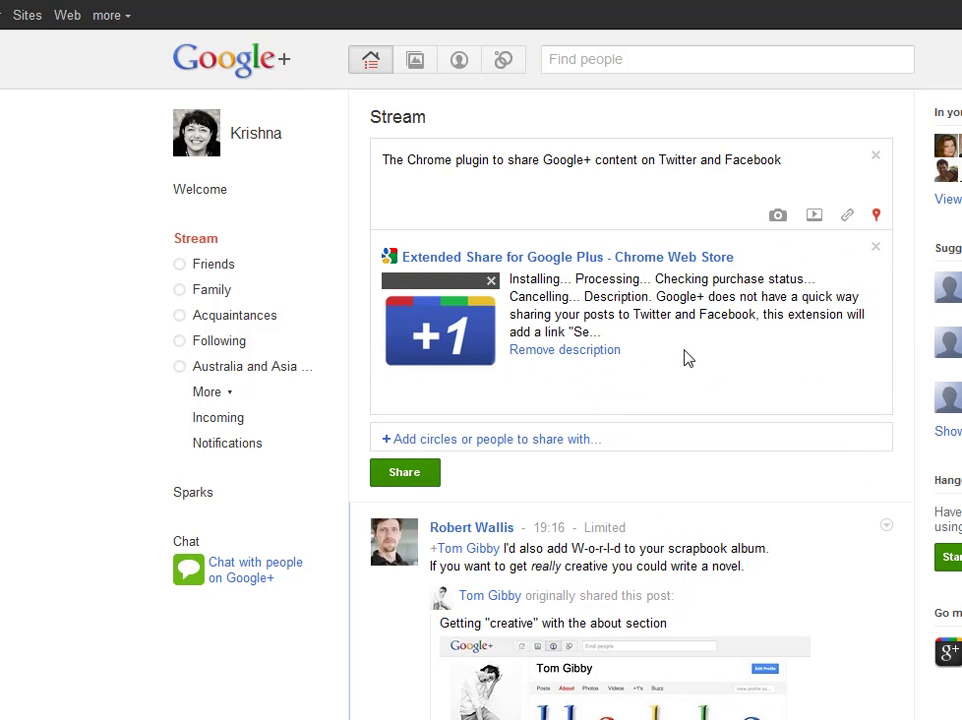
pyautogui.click(555, 350)
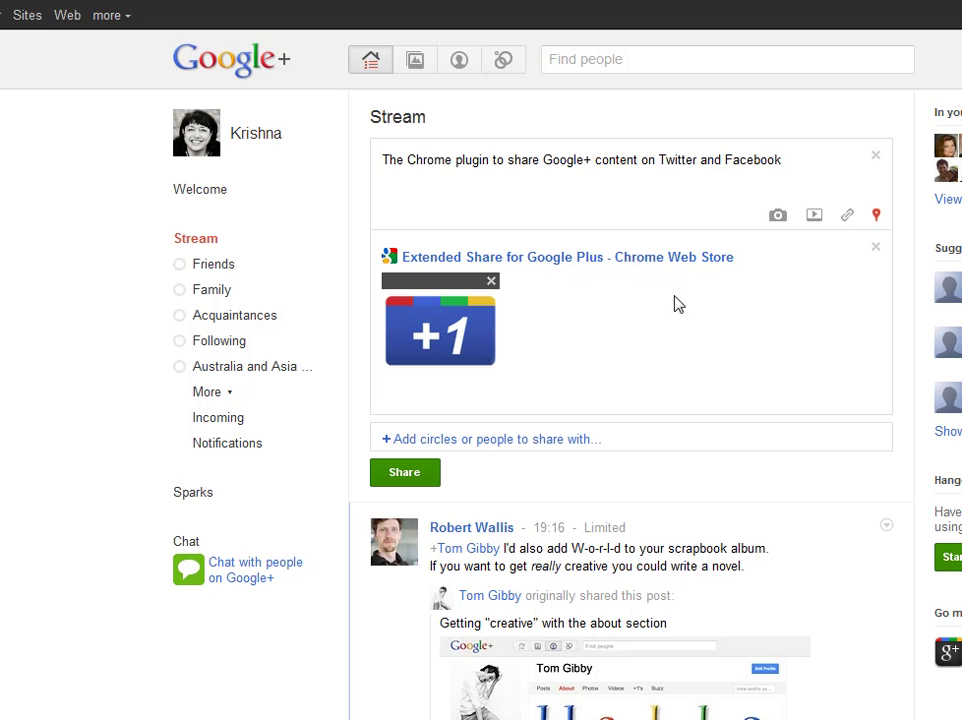
# - Address the stream post to the Posterous, Evernote bookmarking and Instapaper circles
pyautogui.click(414, 440)
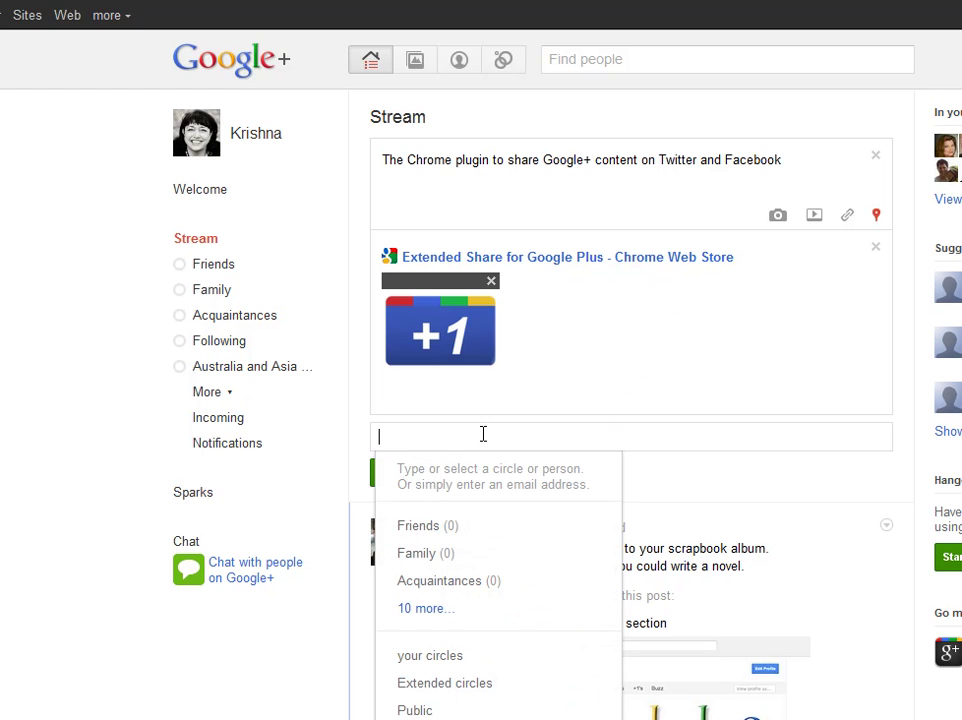
pyautogui.write('po')
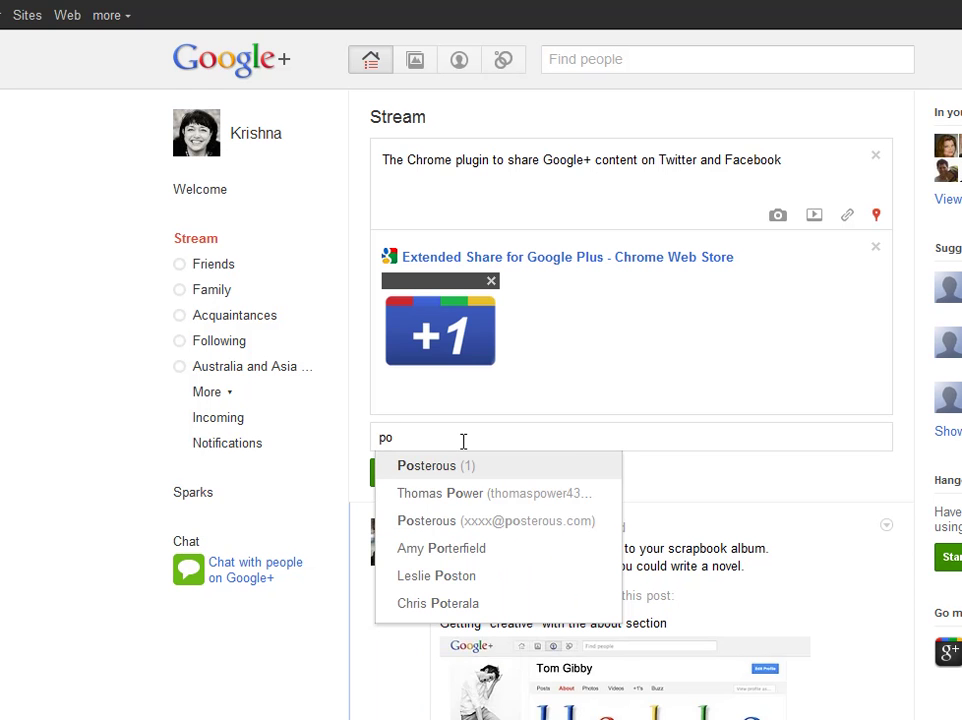
pyautogui.click(436, 468)
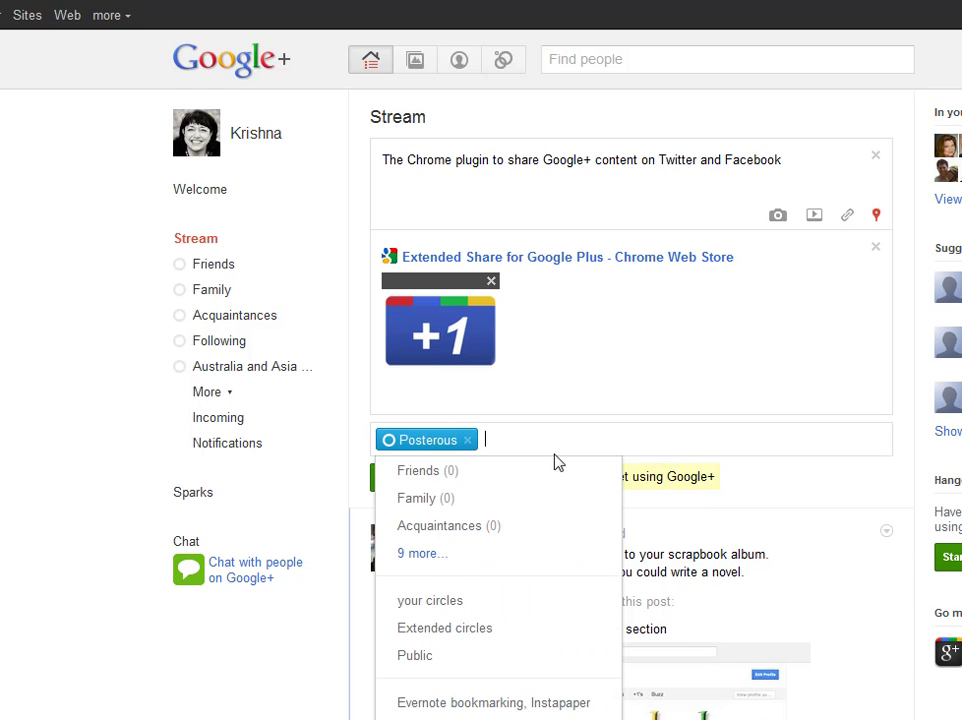
pyautogui.write('eve')
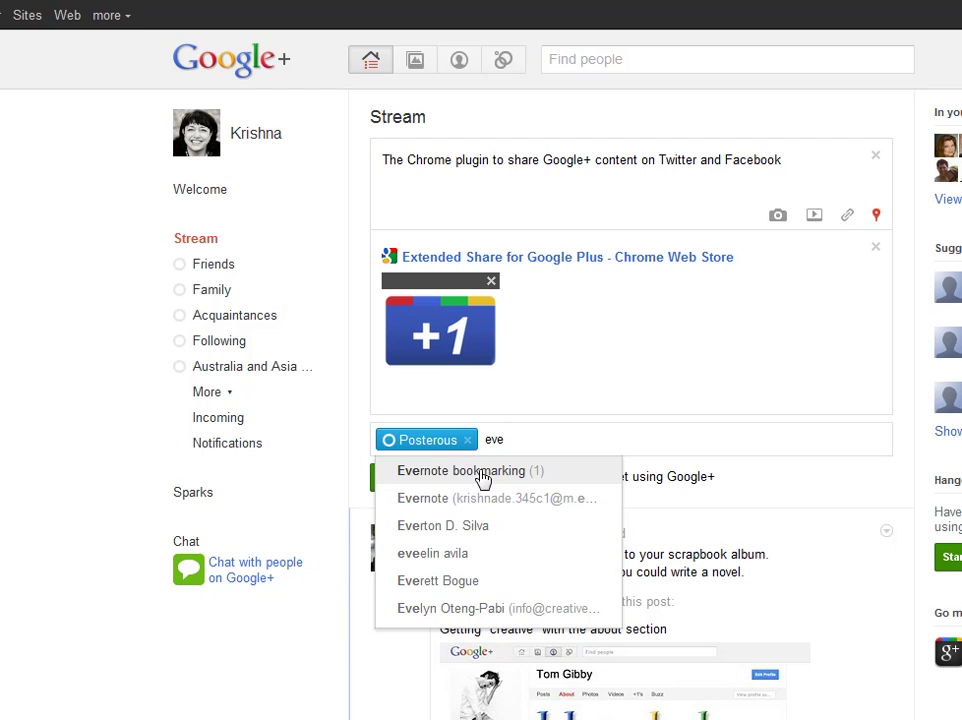
pyautogui.click(483, 471)
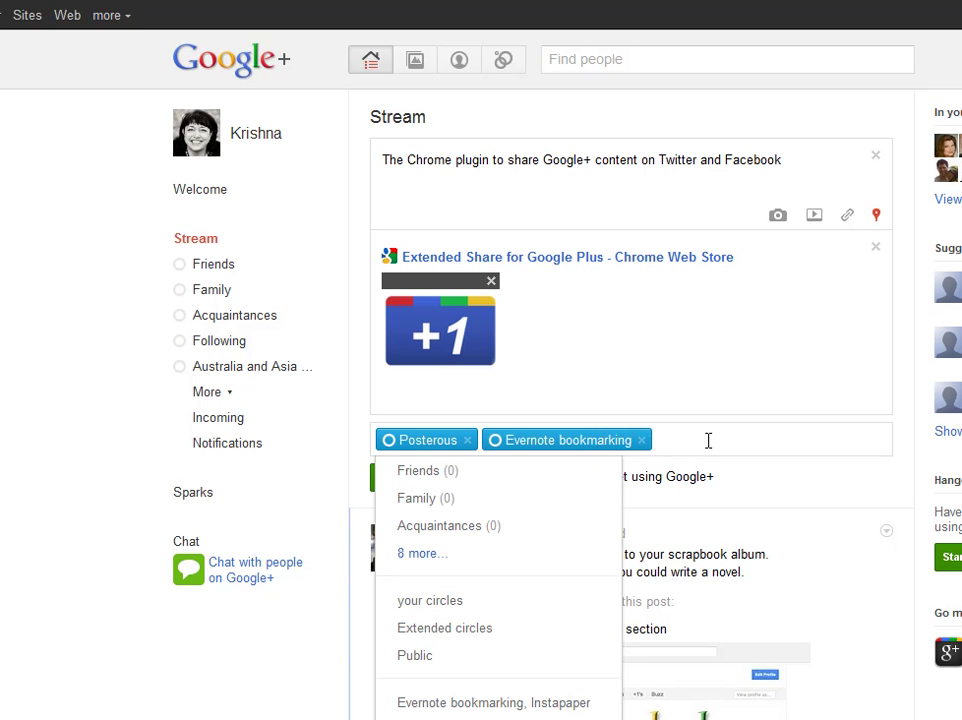
pyautogui.write('ins')
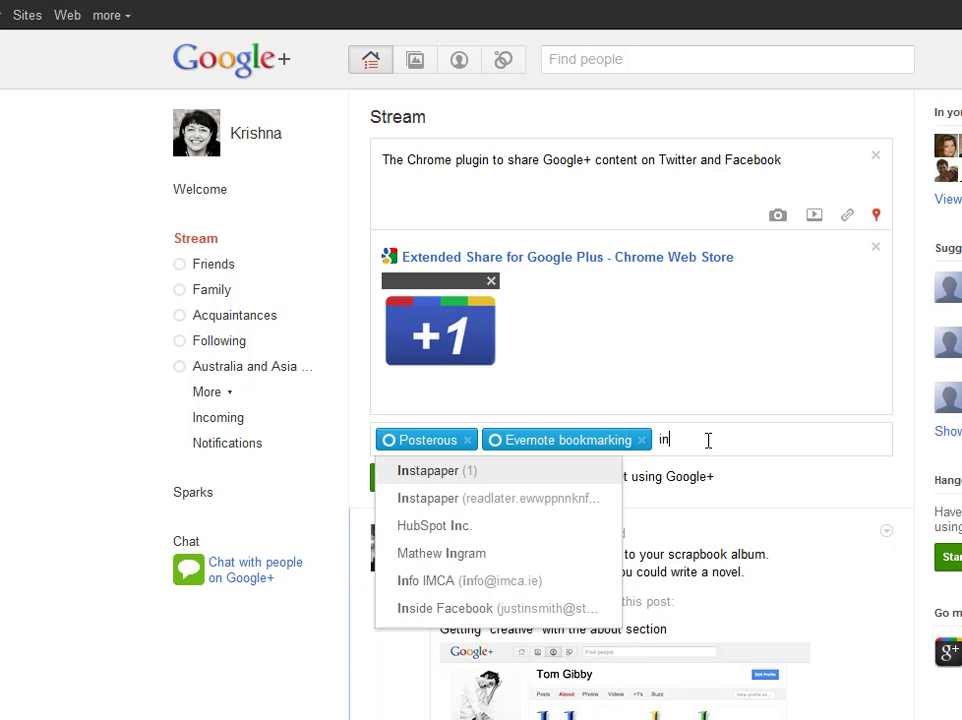
pyautogui.click(460, 470)
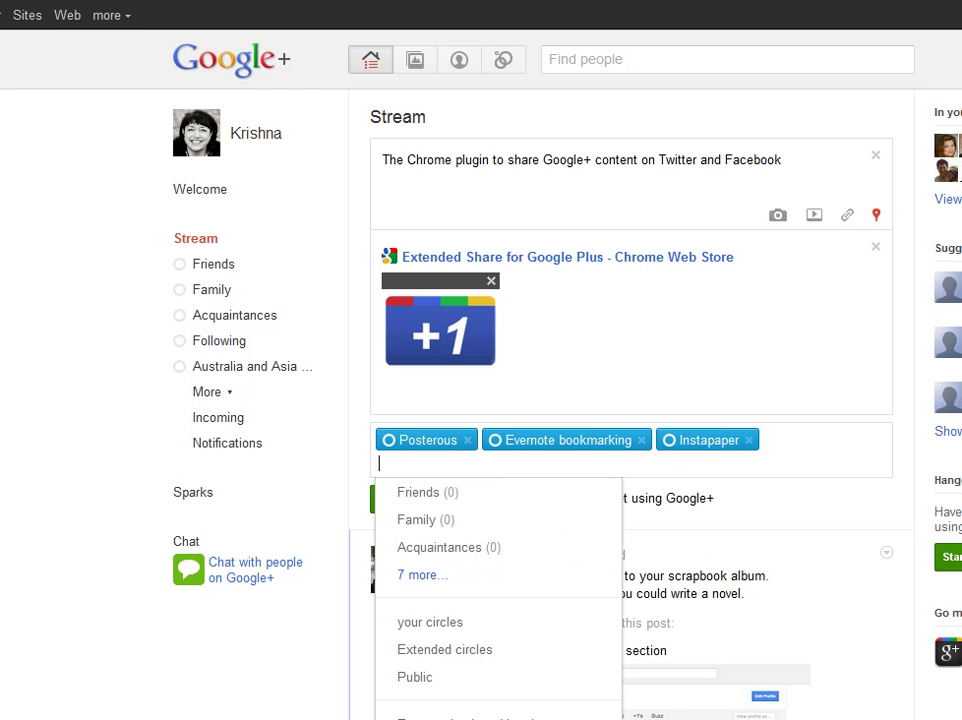
pyautogui.click(850, 526)
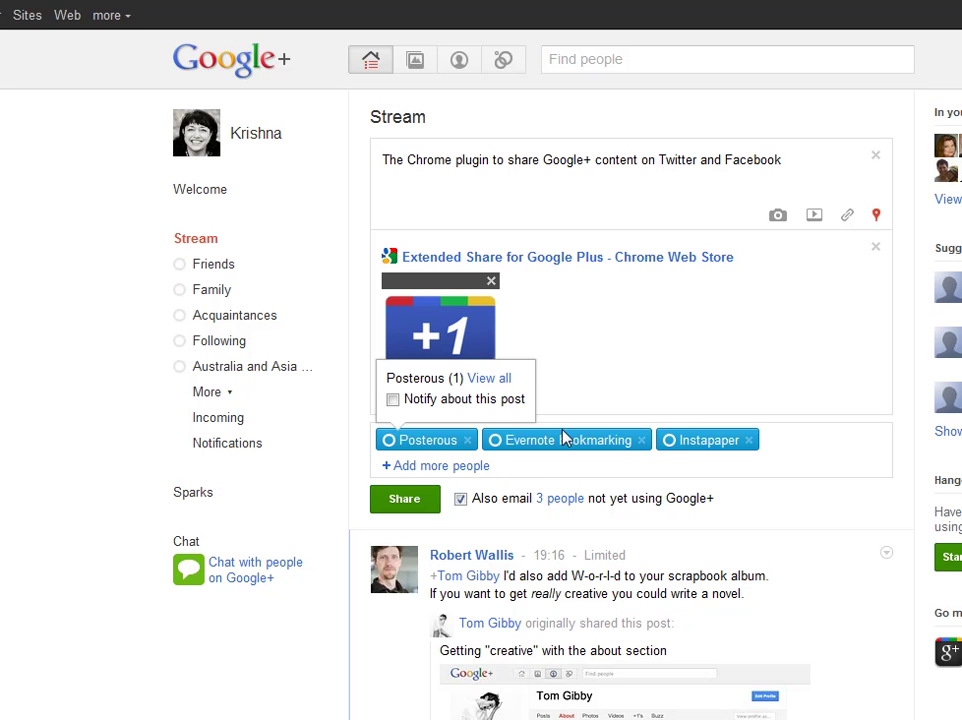
pyautogui.moveTo(563, 437)
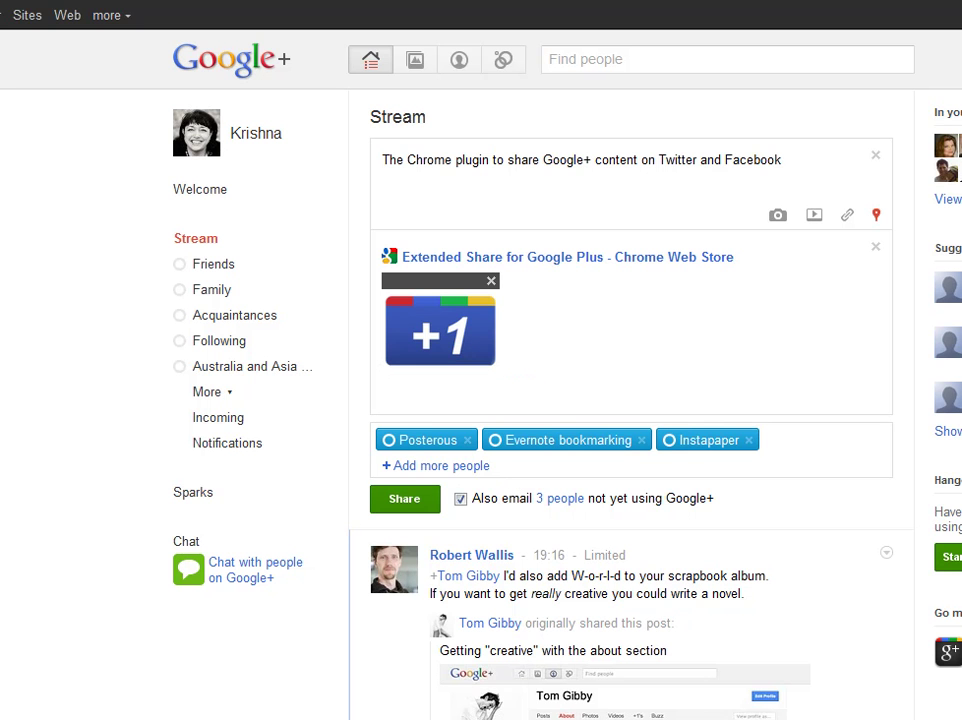